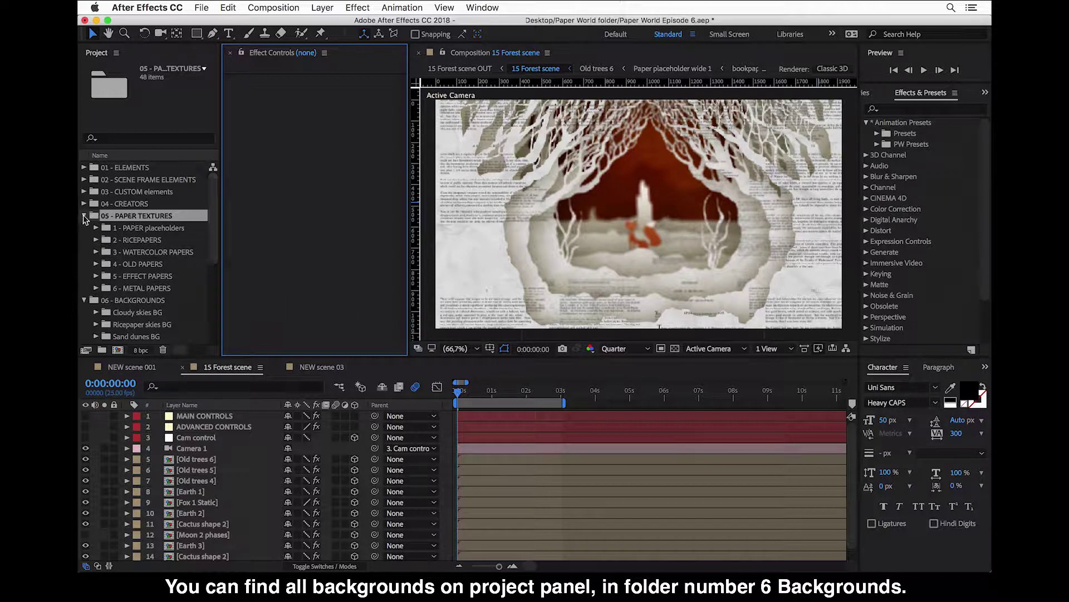
Step: Open the 06 - BACKGROUNDS folder in the Project panel to list its background items
{"action": "left_click", "coordinate": [82, 216]}
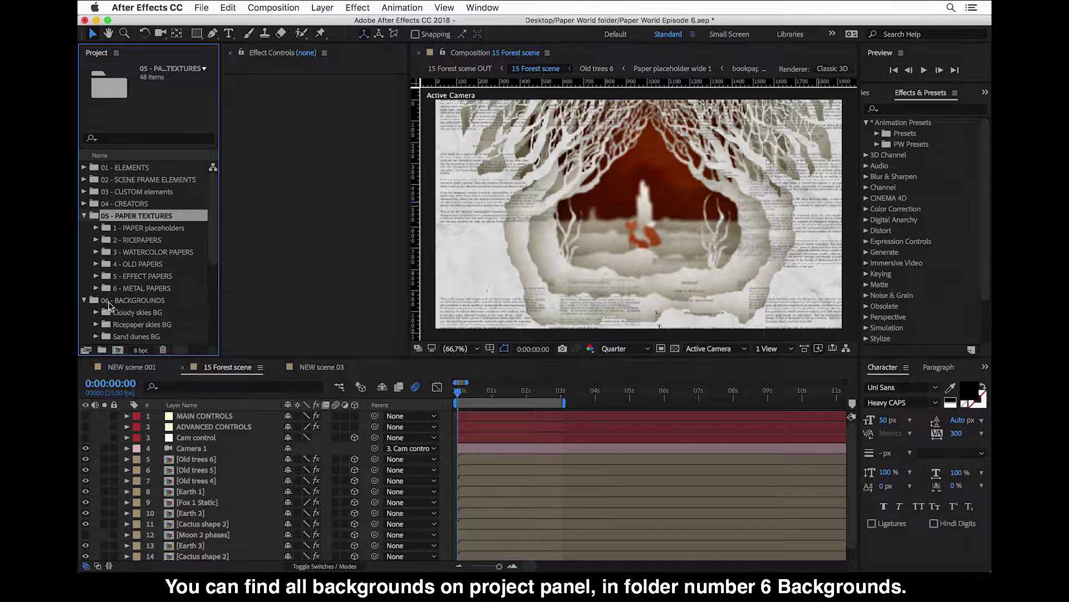
{"action": "left_click", "coordinate": [142, 301]}
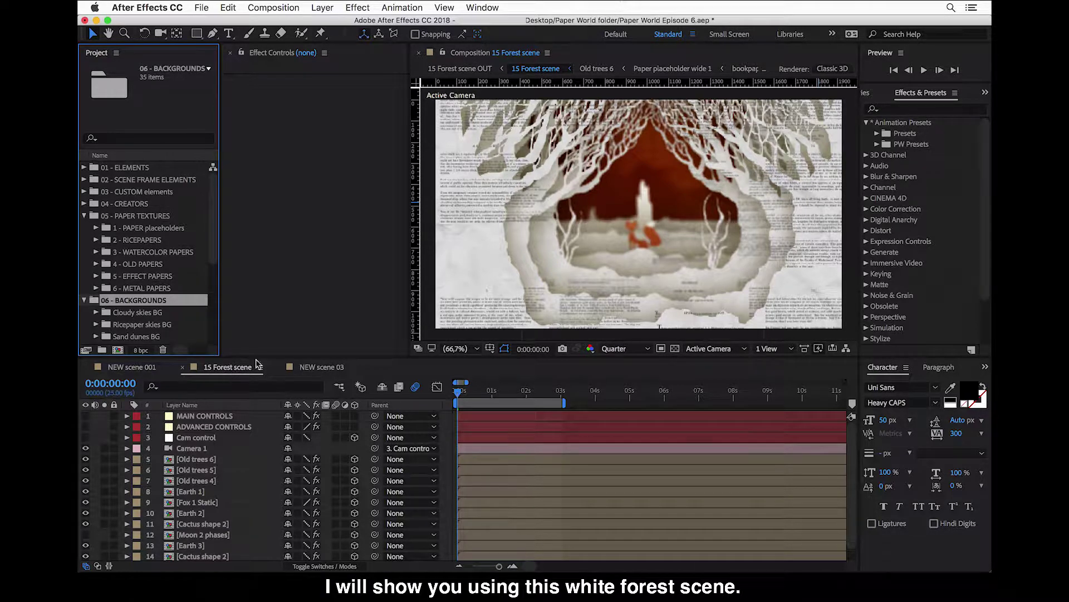
{"action": "left_click_drag", "start_coordinate": [223, 368], "coordinate": [513, 366]}
{"action": "left_click", "coordinate": [405, 408]}
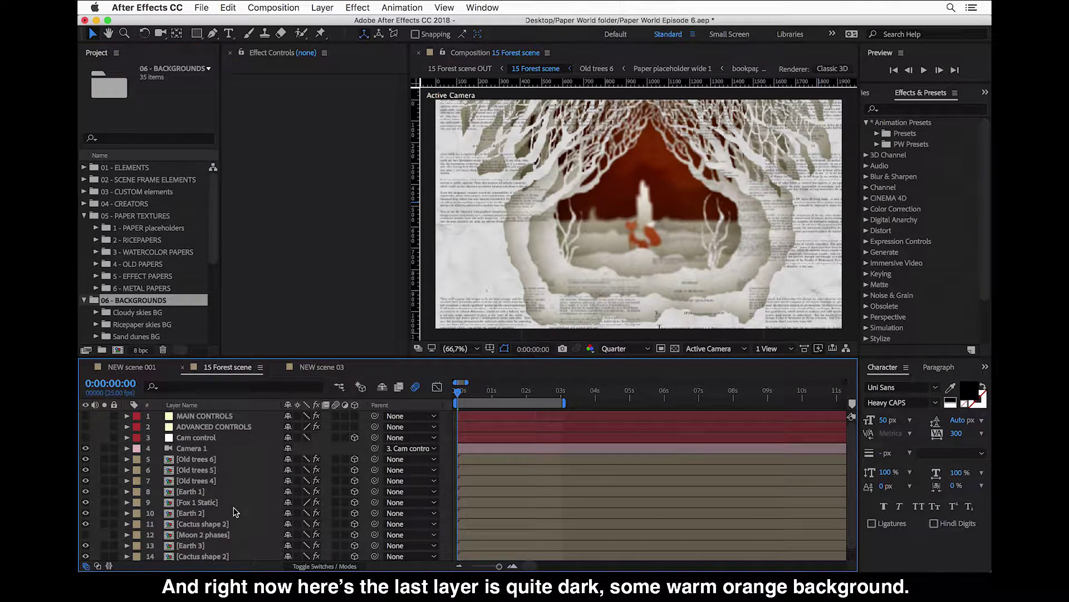
{"action": "scroll", "coordinate": [224, 548], "scroll_direction": "down", "scroll_amount": 1}
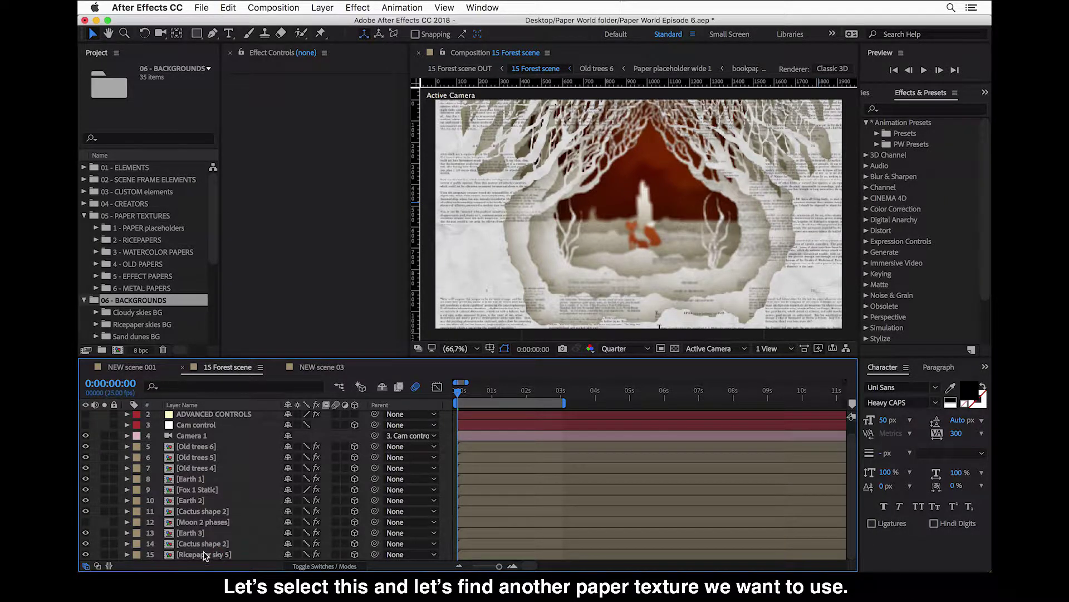
Step: Replace the Ricepaper sky 5 layer with the ricepaper ivory texture, then move the playhead to 3 seconds
{"action": "left_click", "coordinate": [218, 557]}
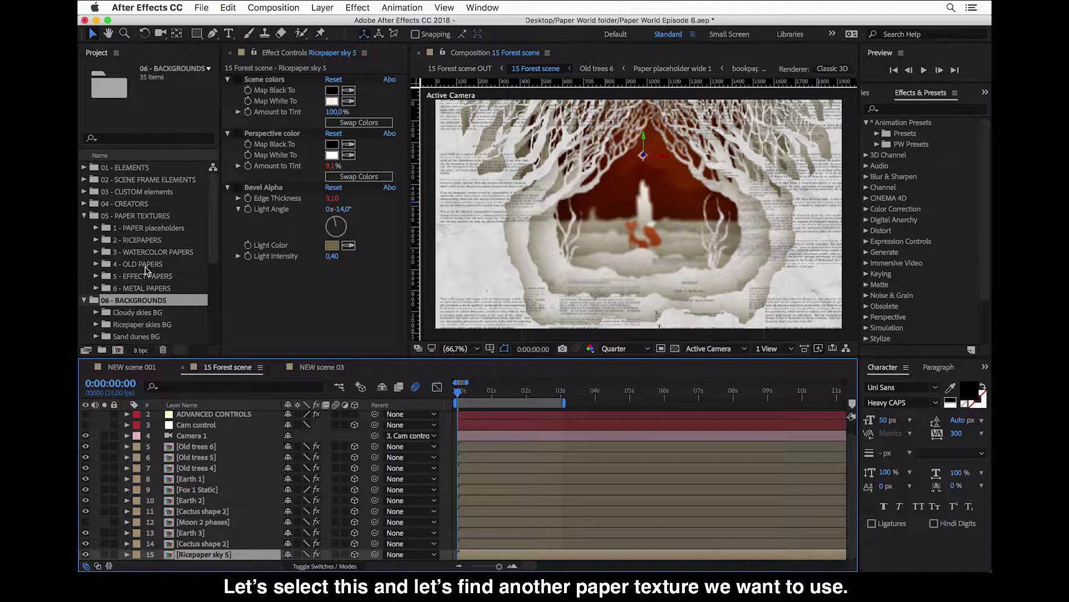
{"action": "left_click", "coordinate": [142, 241]}
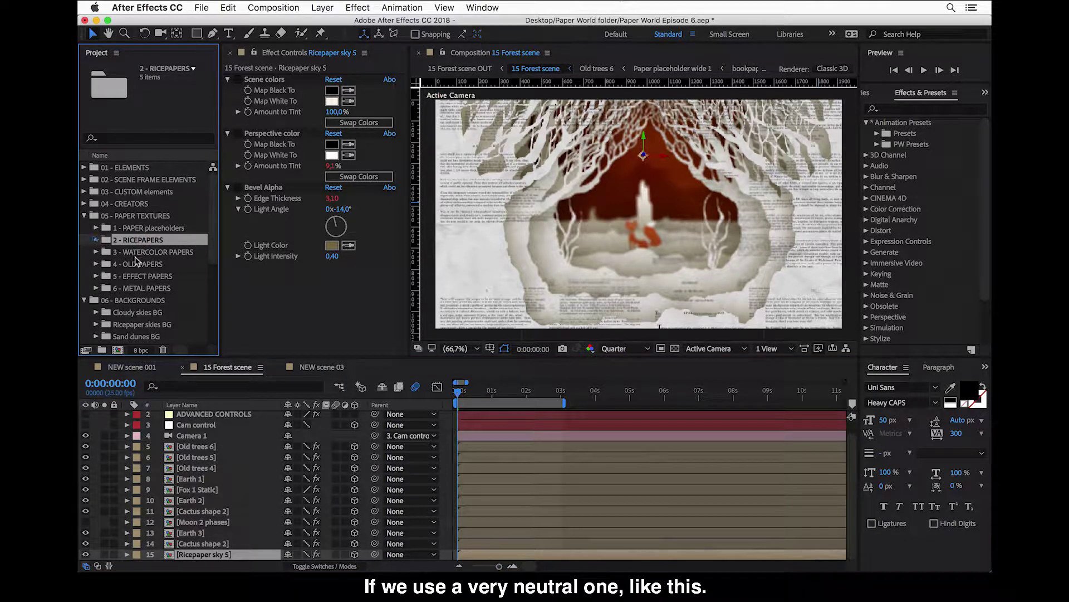
{"action": "left_click", "coordinate": [153, 277]}
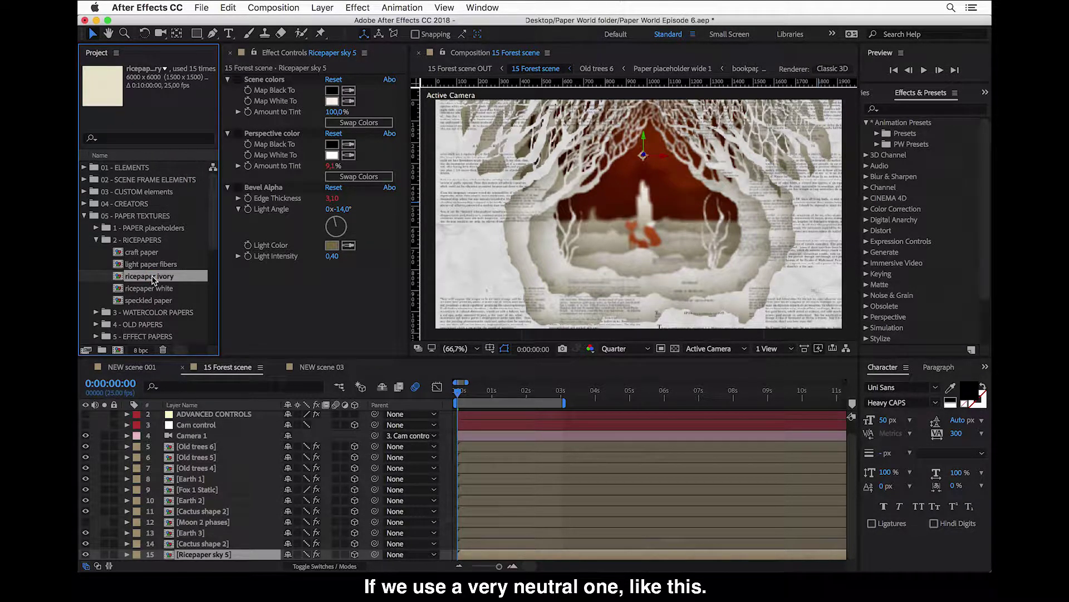
{"action": "left_click_drag", "start_coordinate": [153, 278], "coordinate": [236, 555]}
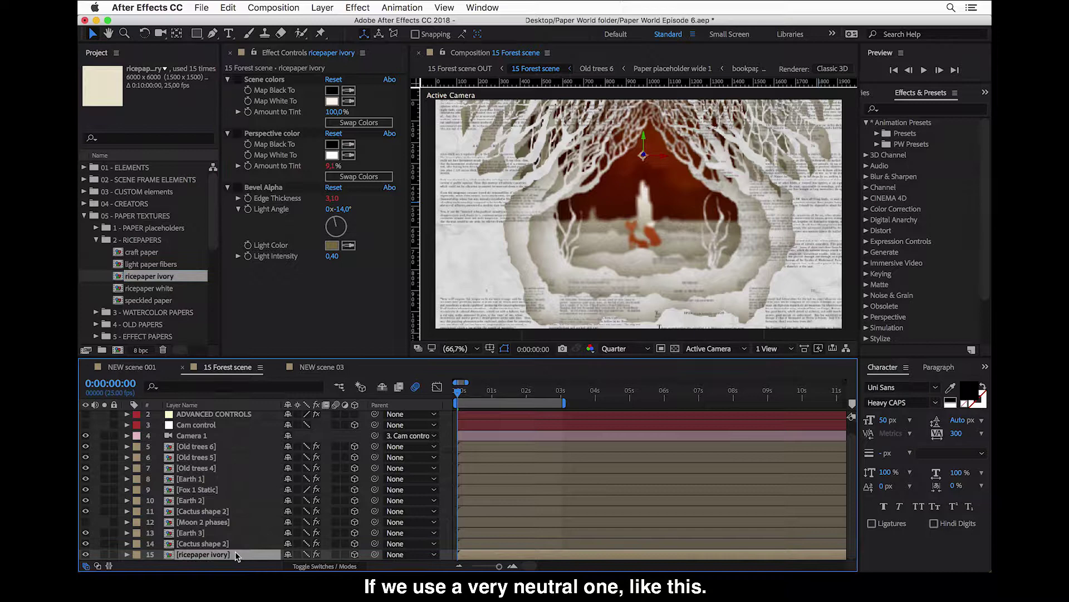
{"action": "left_click", "coordinate": [561, 395]}
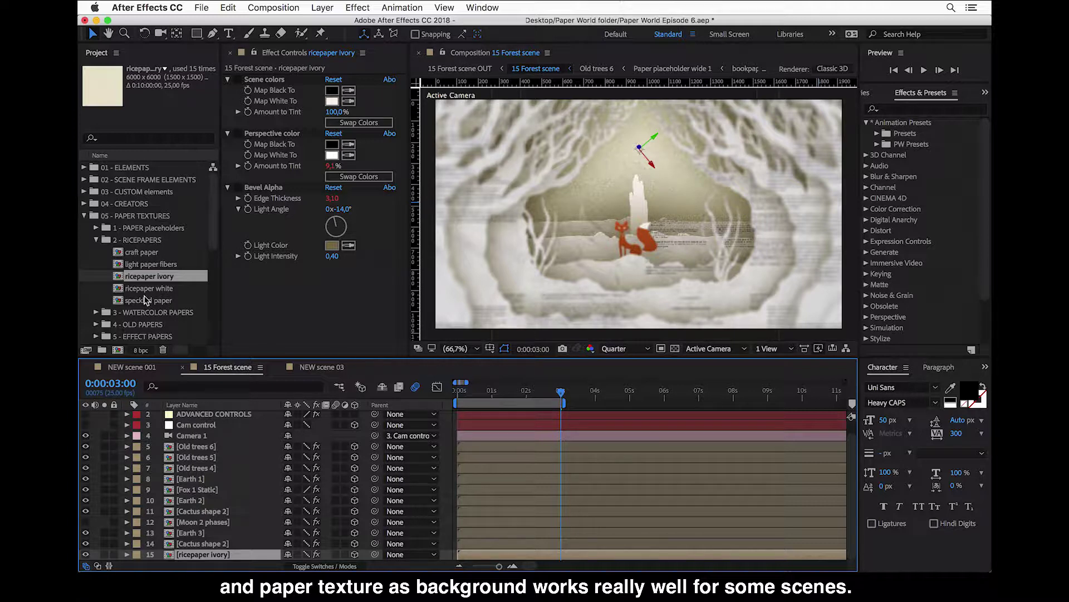
Step: Swap layer 15's source for the old paper crumpled texture from 4 - OLD PAPERS
{"action": "left_click", "coordinate": [97, 242]}
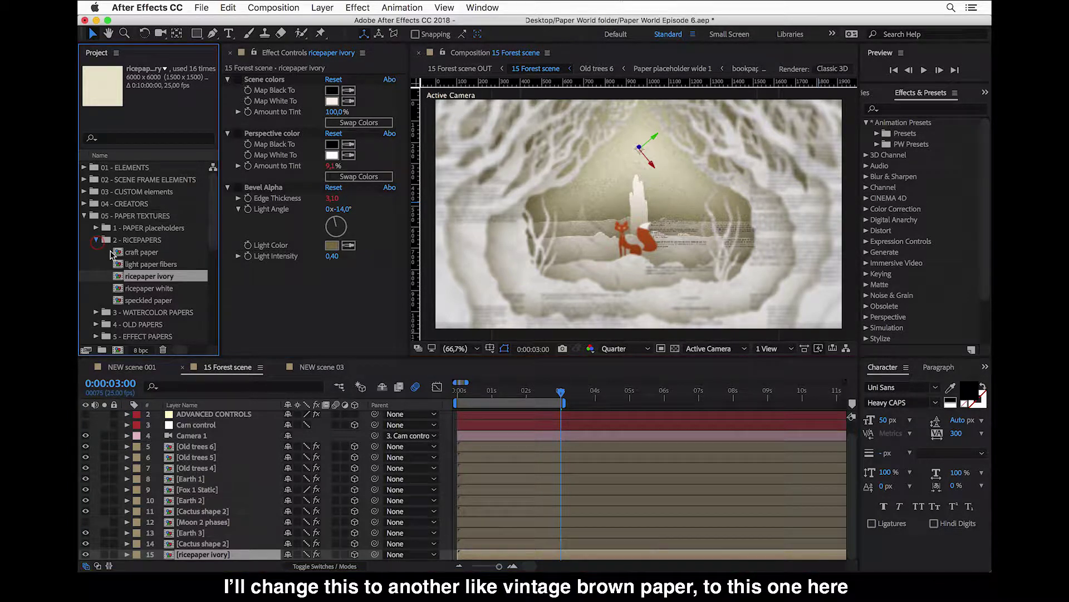
{"action": "left_click", "coordinate": [137, 268]}
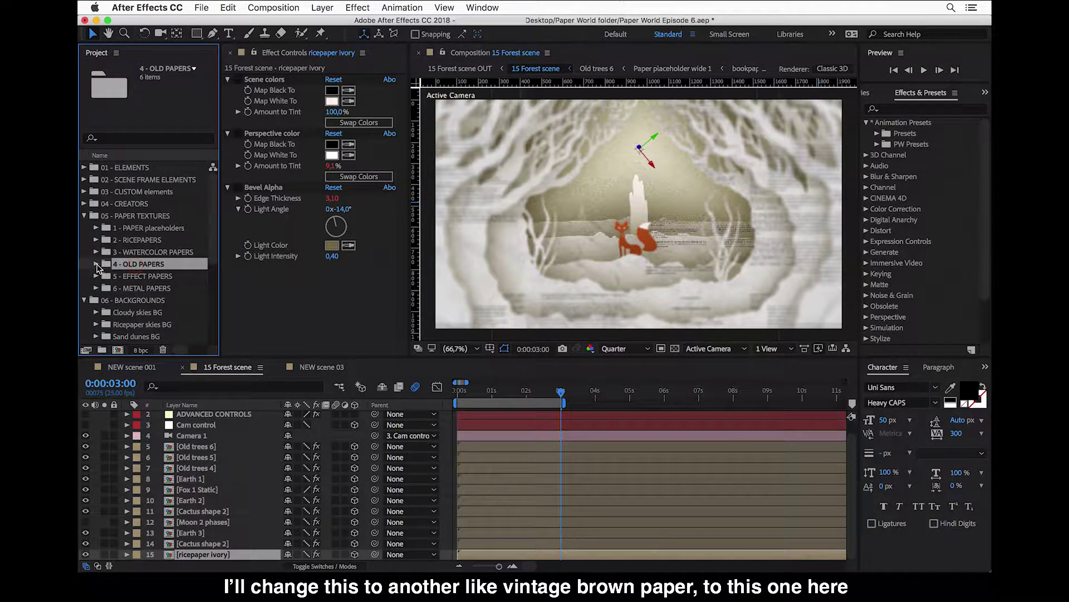
{"action": "left_click", "coordinate": [96, 264]}
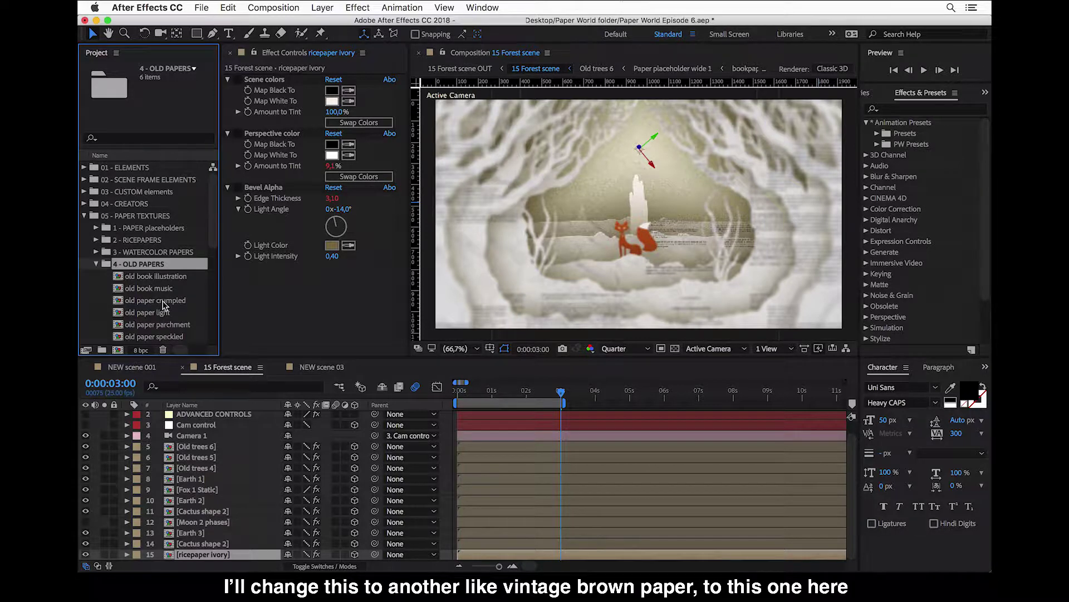
{"action": "left_click", "coordinate": [162, 302]}
{"action": "left_click_drag", "start_coordinate": [148, 304], "coordinate": [221, 558]}
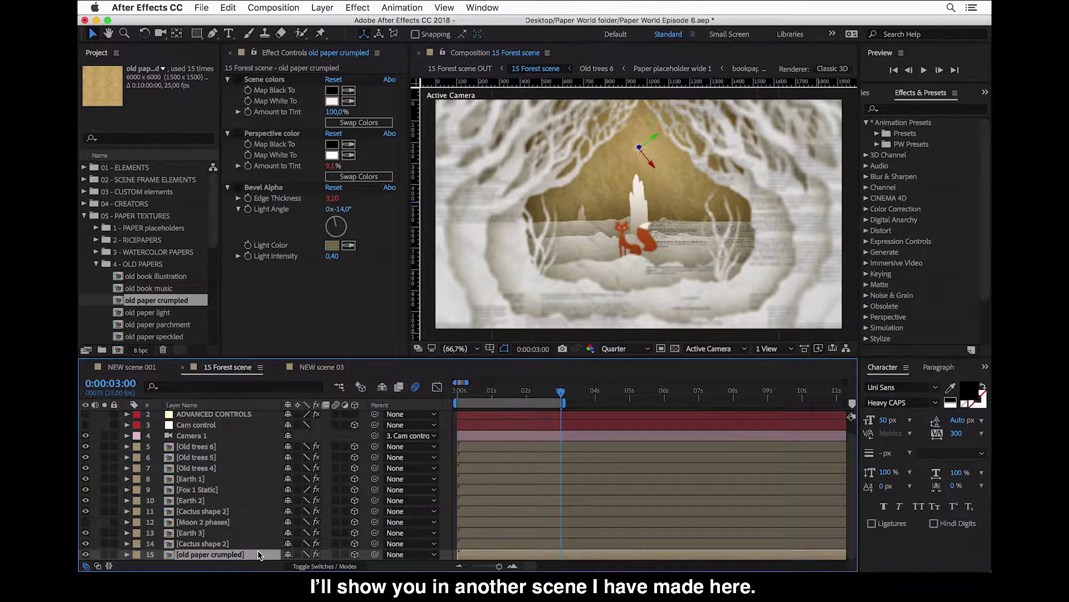
Step: Switch to NEW scene 03, collapse 4 - OLD PAPERS, and select the Cloudy sky 3 layer
{"action": "left_click", "coordinate": [325, 371]}
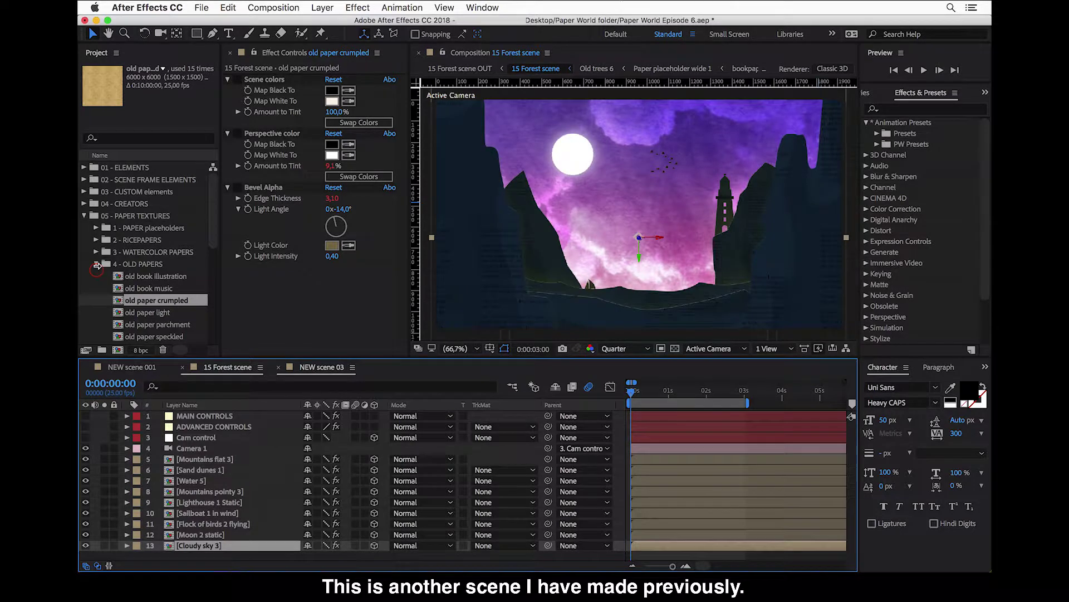
{"action": "left_click", "coordinate": [97, 264]}
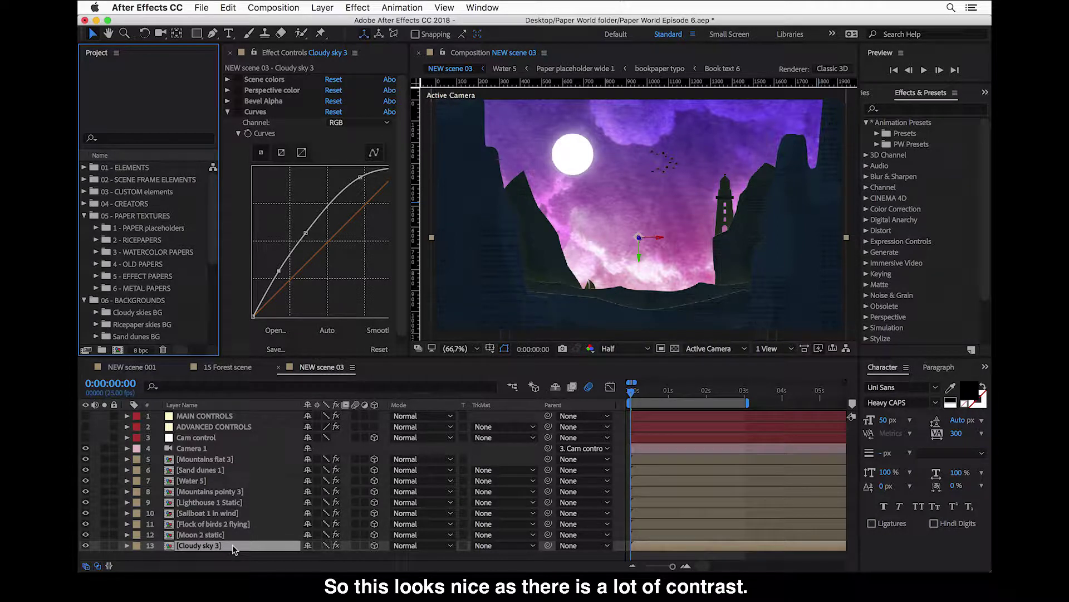
{"action": "left_click", "coordinate": [263, 548]}
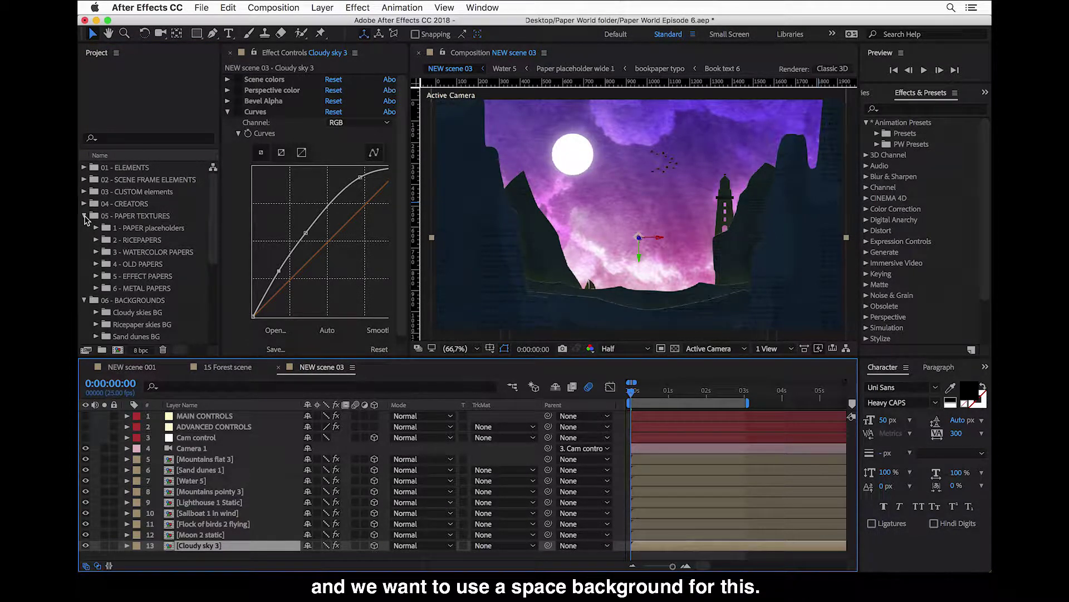
Step: Collapse 05 - PAPER TEXTURES, expand Space BG under 06 - BACKGROUNDS, and select Space 7
{"action": "left_click", "coordinate": [143, 296]}
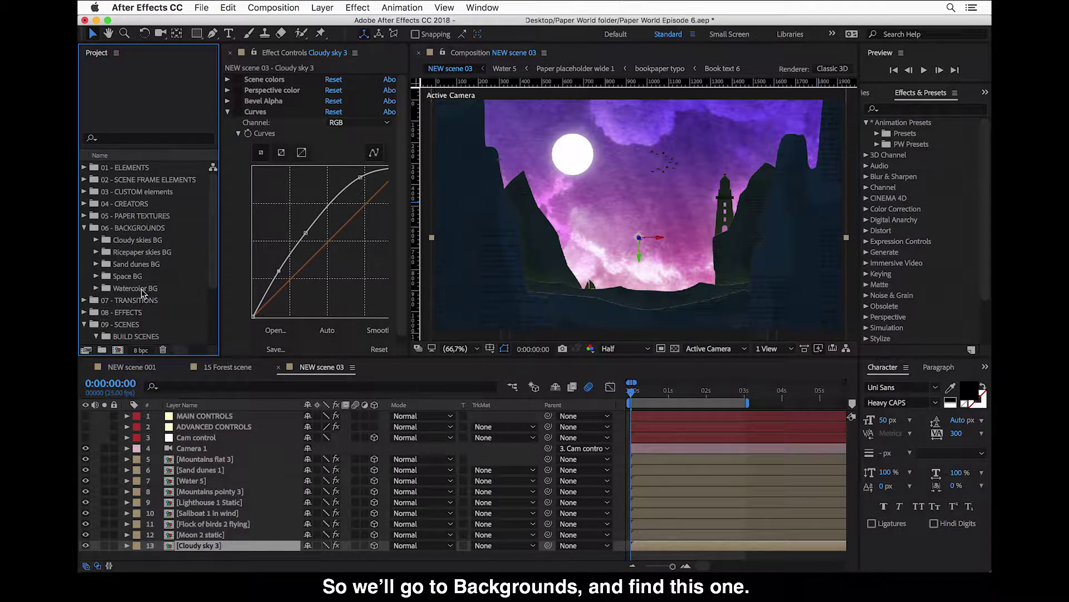
{"action": "left_click", "coordinate": [139, 228]}
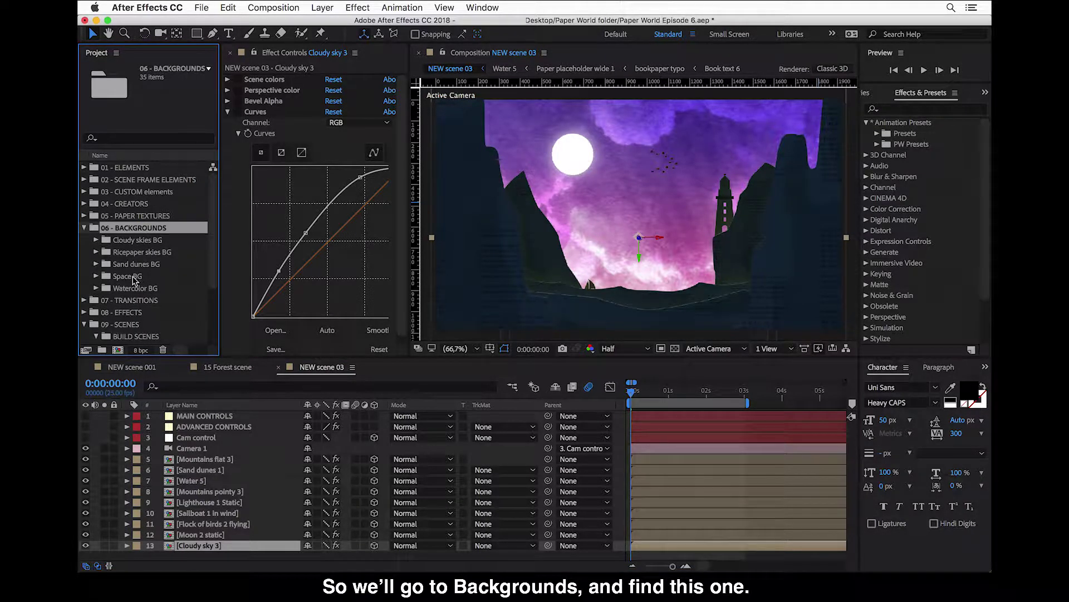
{"action": "left_click", "coordinate": [133, 277]}
{"action": "left_click", "coordinate": [96, 276]}
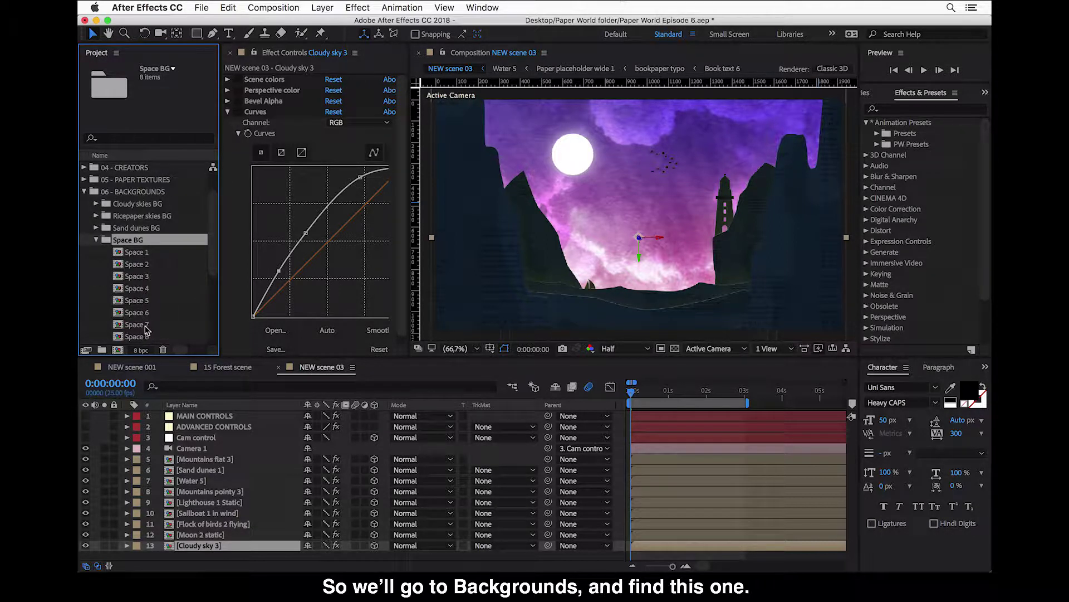
{"action": "left_click", "coordinate": [145, 326]}
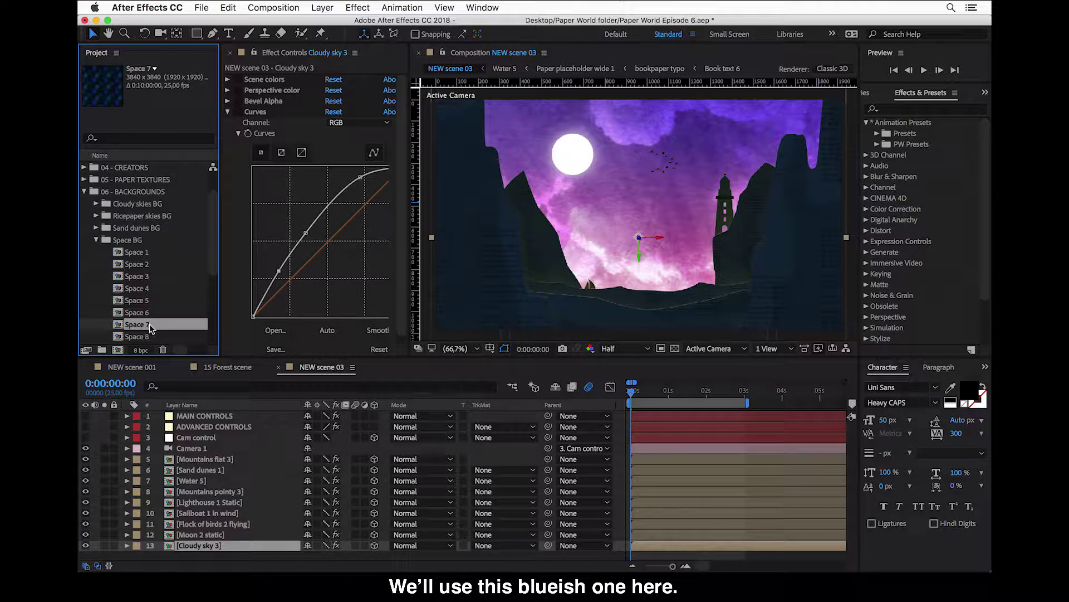
Step: Replace the Cloudy sky 3 layer with Space 7 and scale it to 250%
{"action": "left_click_drag", "start_coordinate": [145, 327], "coordinate": [158, 324]}
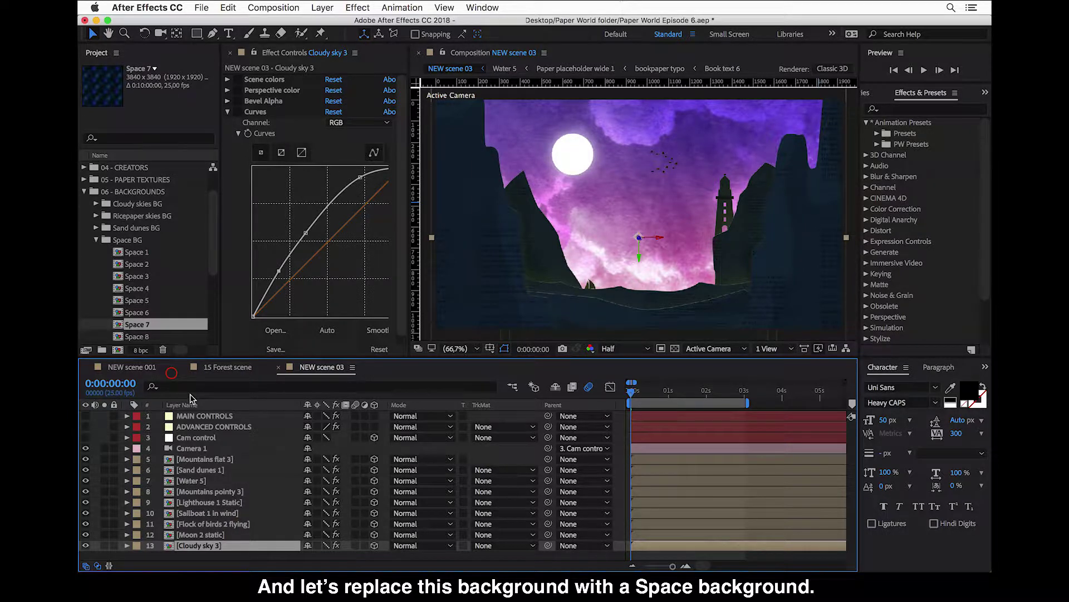
{"action": "left_click_drag", "start_coordinate": [189, 393], "coordinate": [220, 551]}
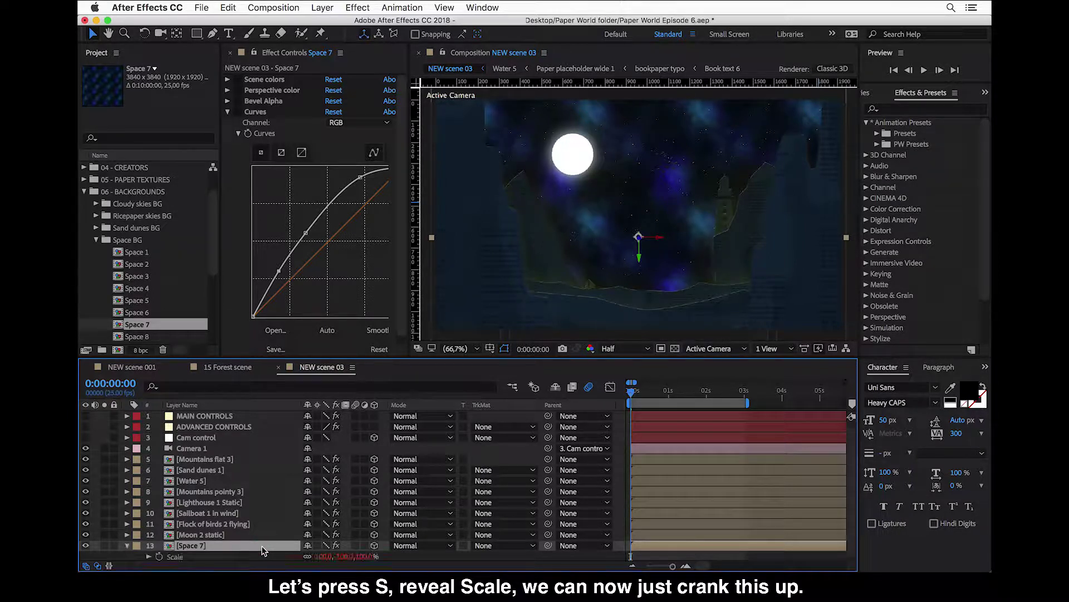
{"action": "key", "text": "s"}
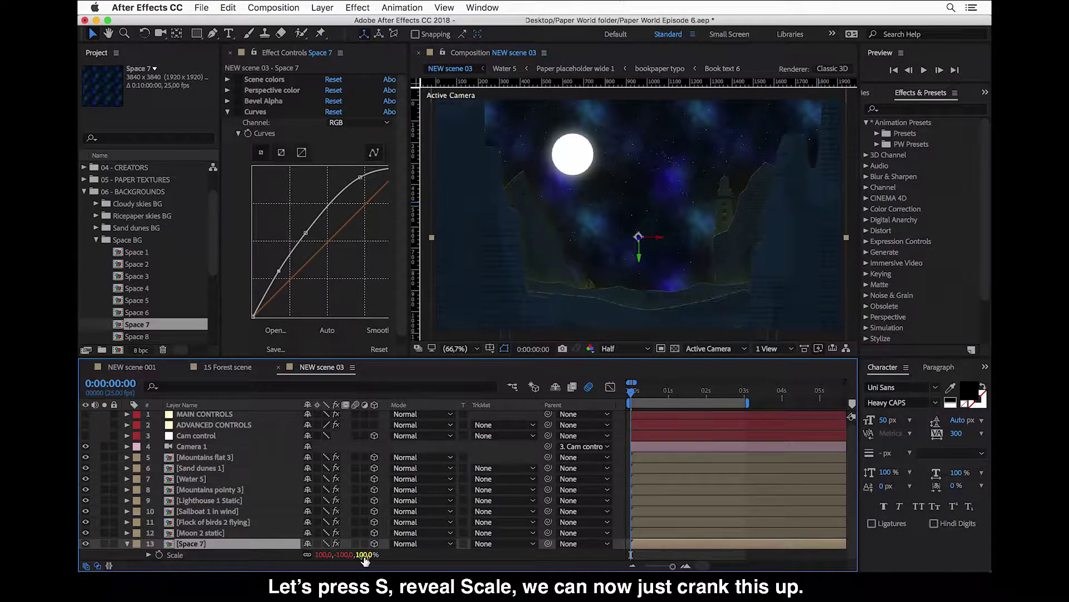
{"action": "left_click", "coordinate": [365, 558]}
{"action": "left_click", "coordinate": [365, 559]}
{"action": "type", "text": "250"}
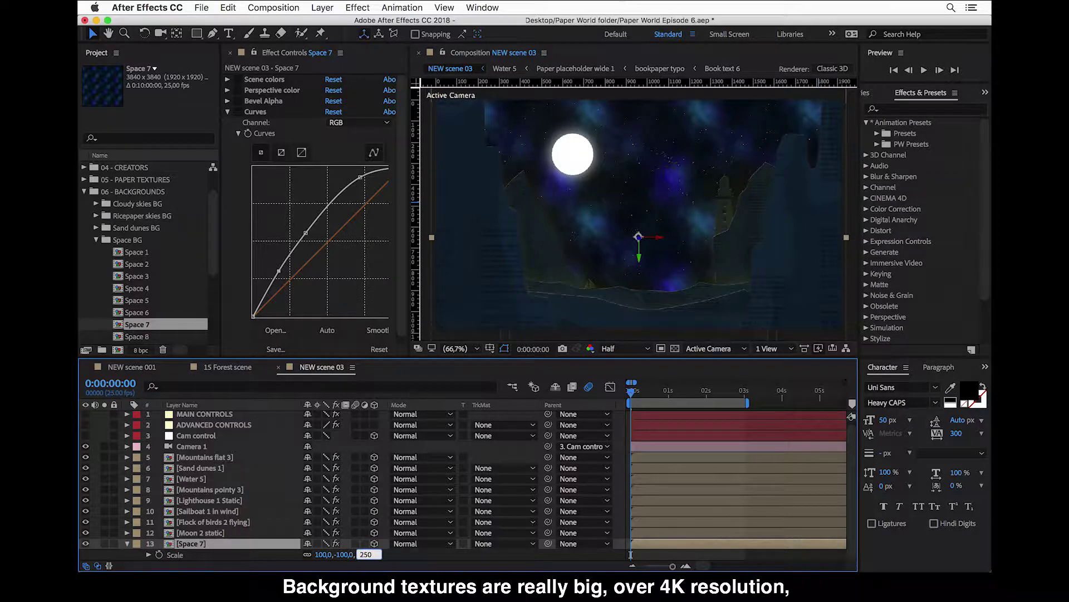
{"action": "key", "text": "Return"}
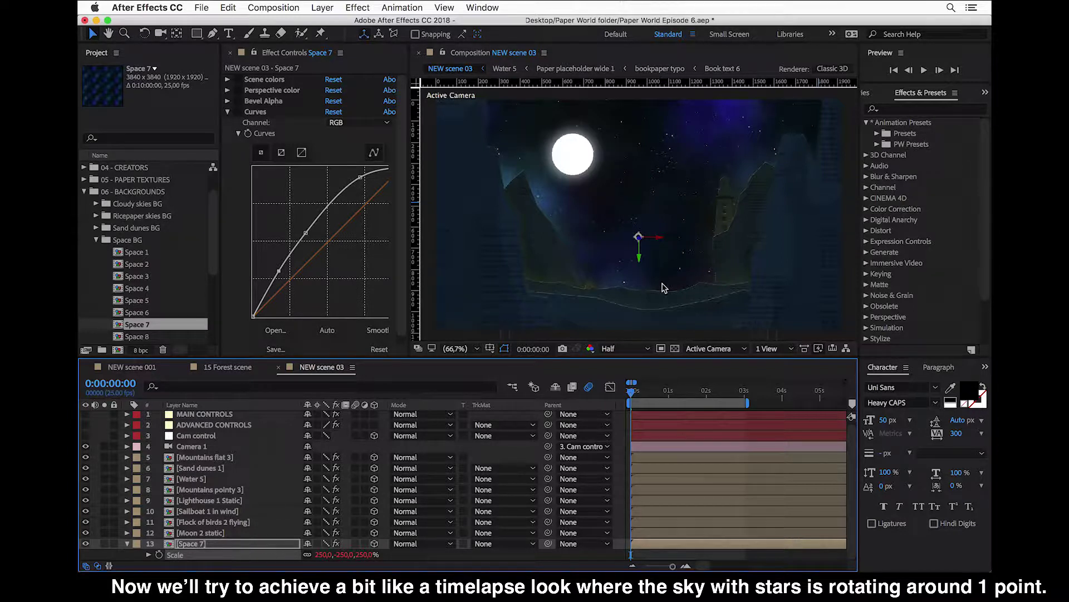
{"action": "key", "text": "Return"}
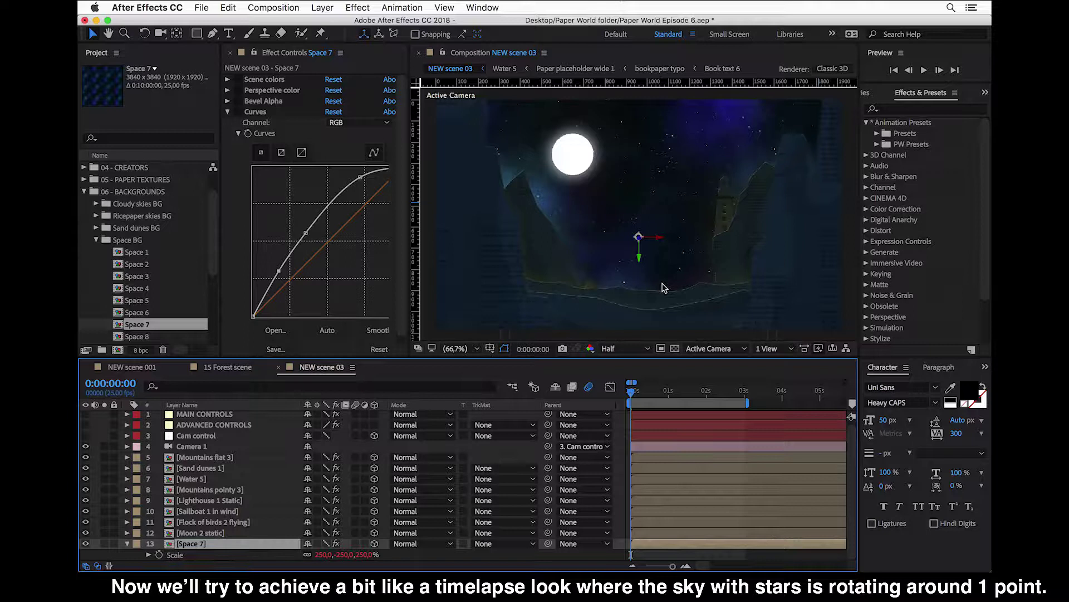
Step: Keyframe Space 7's Z Rotation from 0° at frame zero to 15° at 0:00:02:24, then return to the start
{"action": "left_click", "coordinate": [127, 547]}
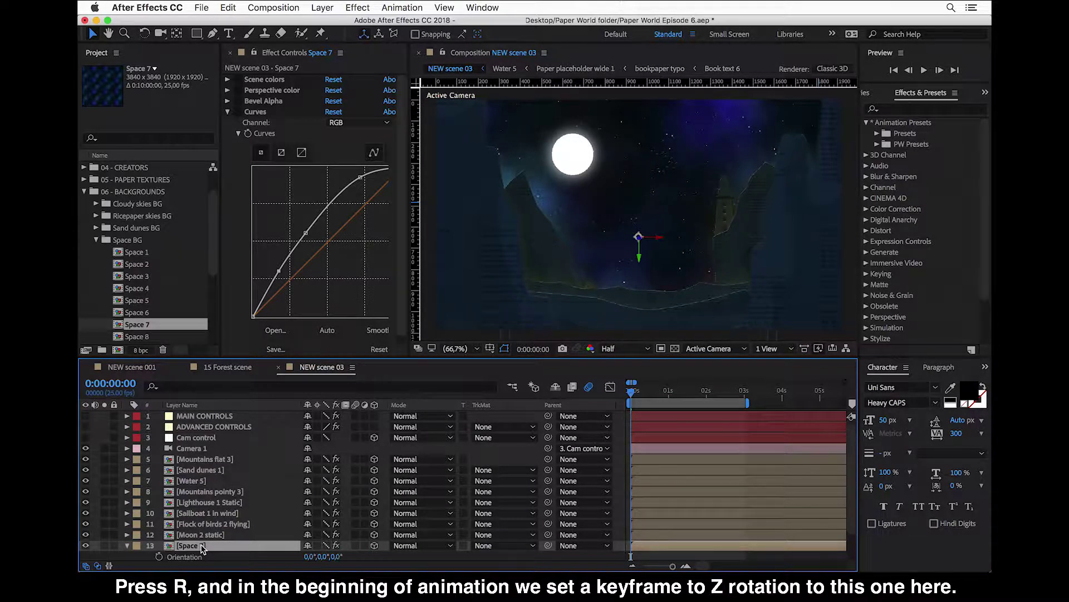
{"action": "key", "text": "r"}
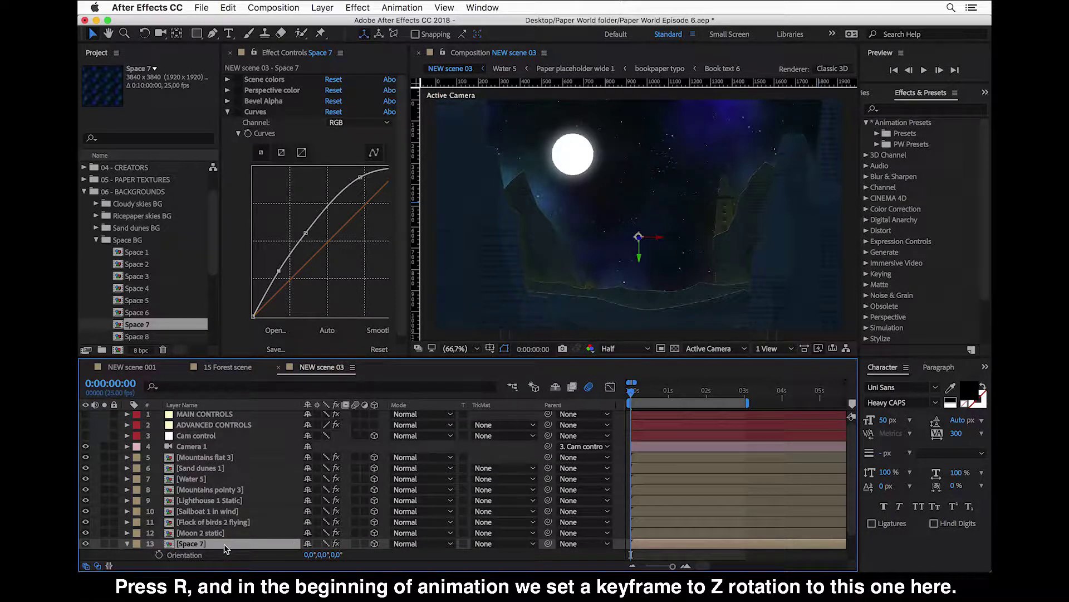
{"action": "scroll", "coordinate": [224, 543], "scroll_direction": "down", "scroll_amount": 1}
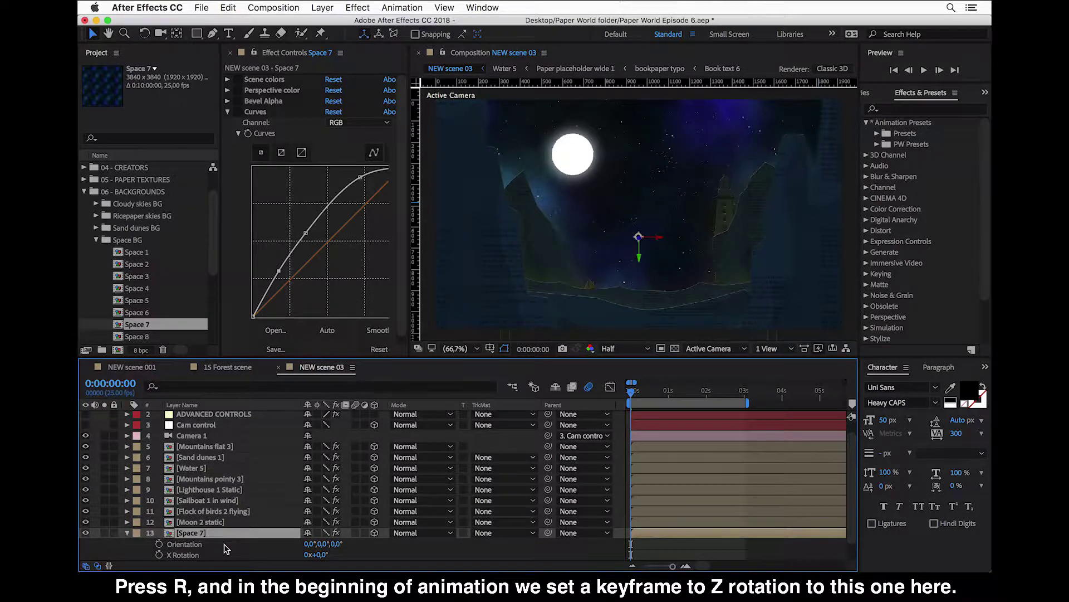
{"action": "scroll", "coordinate": [224, 544], "scroll_direction": "down", "scroll_amount": 2}
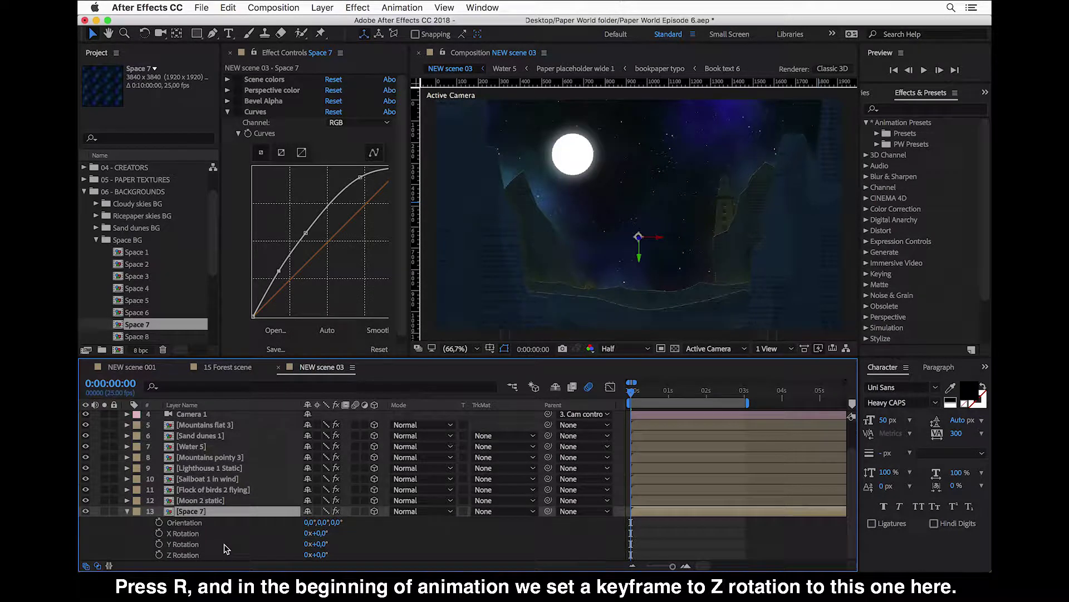
{"action": "left_click", "coordinate": [159, 555]}
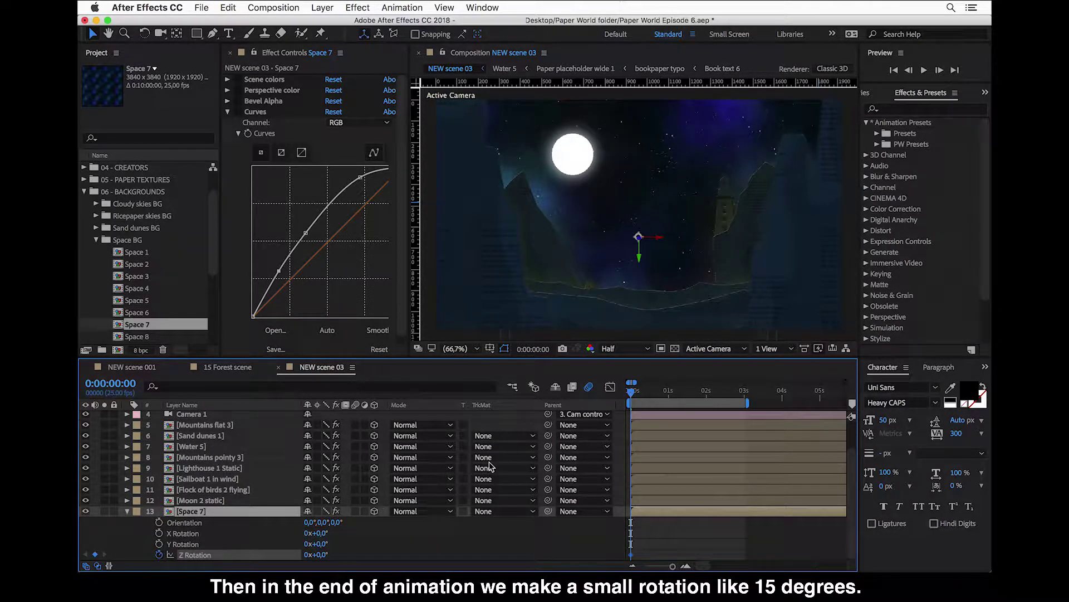
{"action": "left_click", "coordinate": [744, 393]}
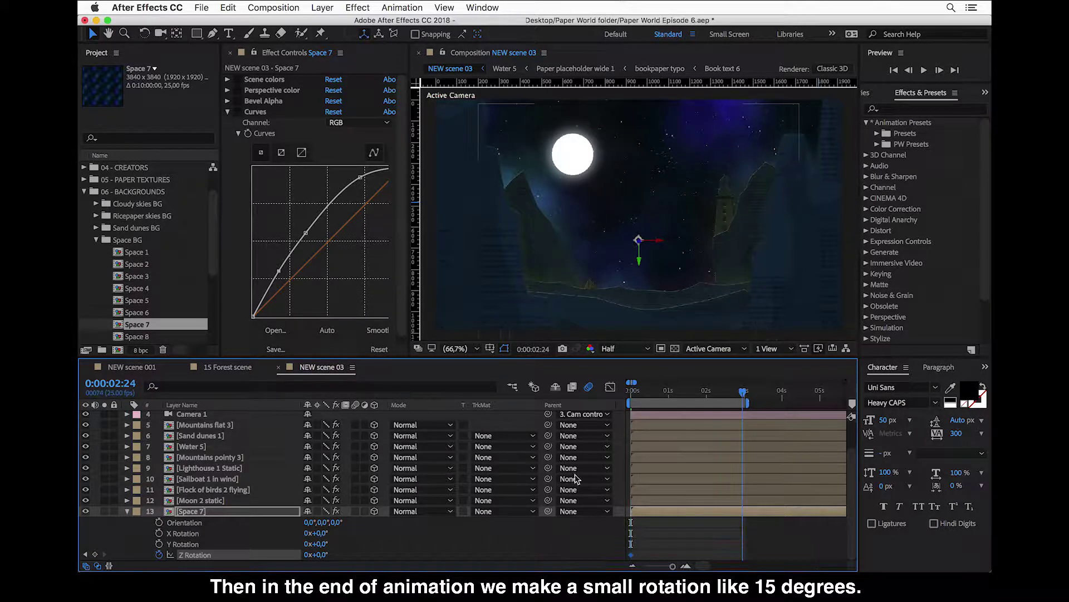
{"action": "left_click", "coordinate": [321, 555]}
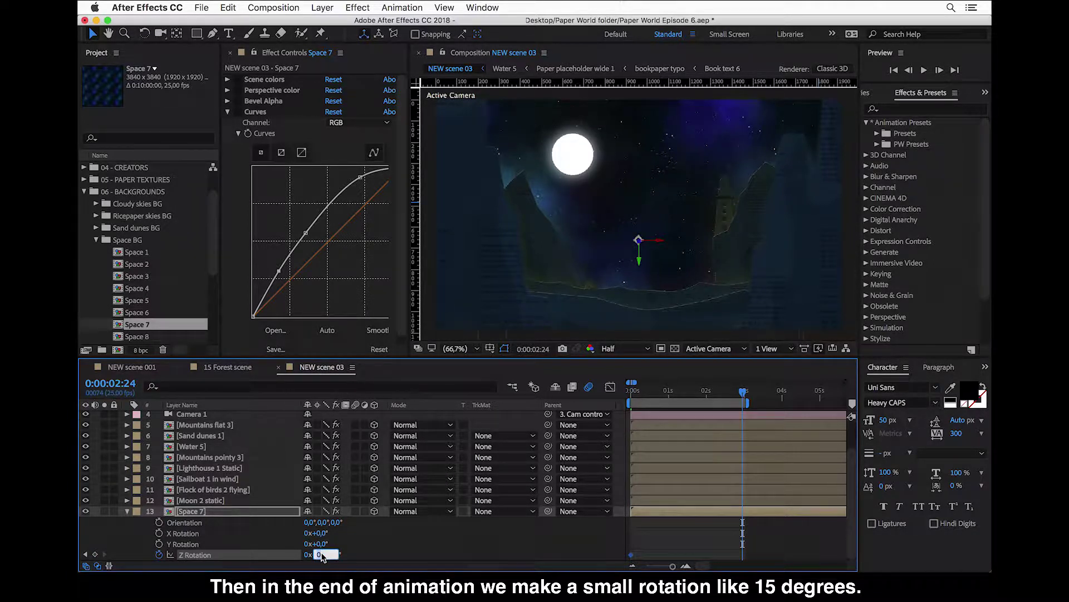
{"action": "type", "text": "15"}
{"action": "key", "text": "Return"}
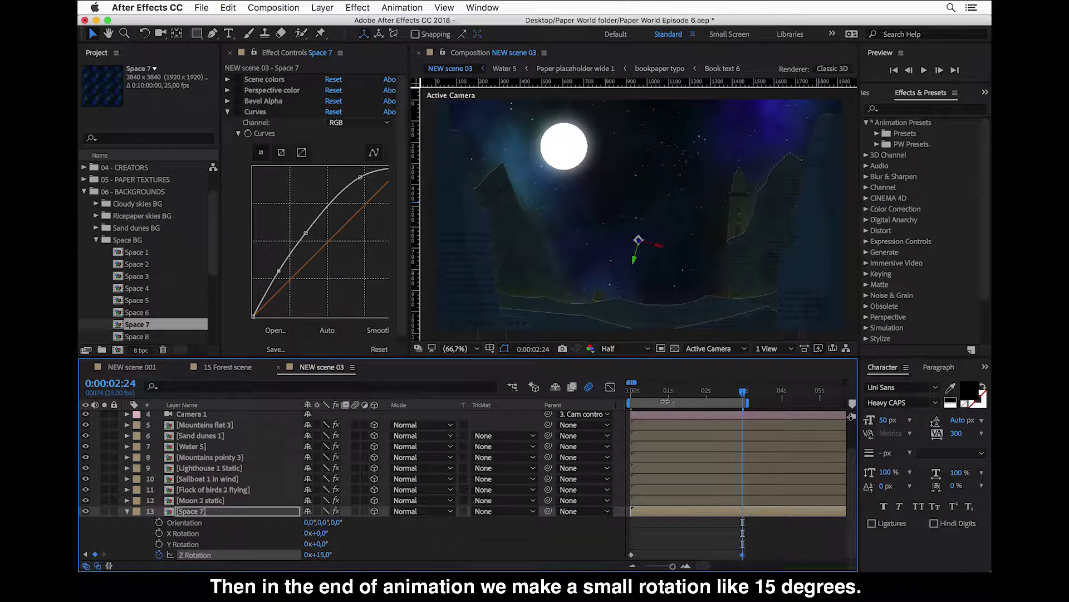
{"action": "key", "text": "Home"}
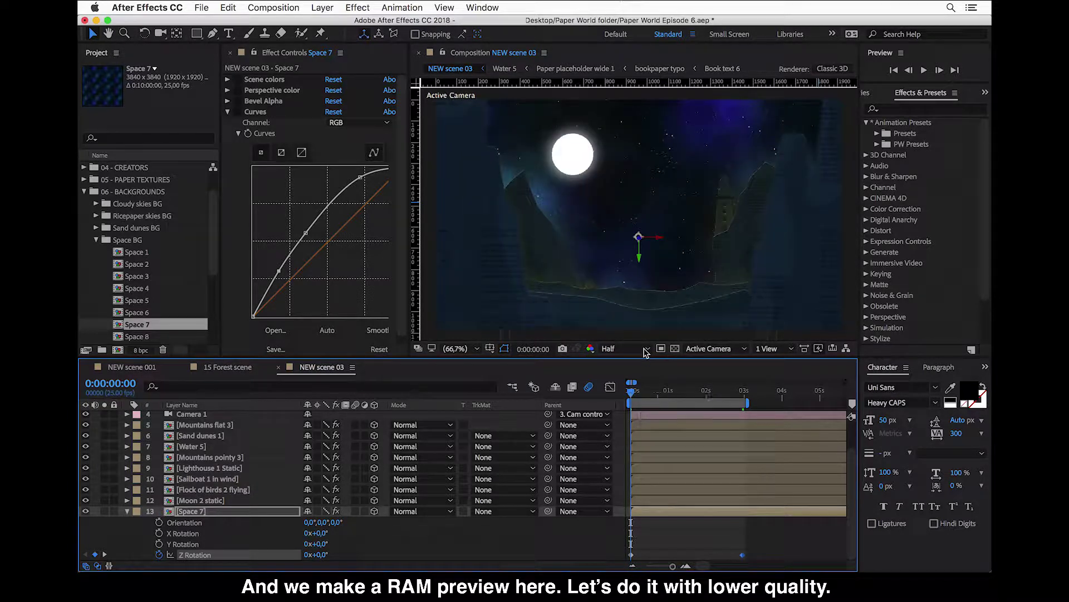
Step: Set the preview resolution to Third and enable the Curves effect on Space 7
{"action": "left_click", "coordinate": [648, 348]}
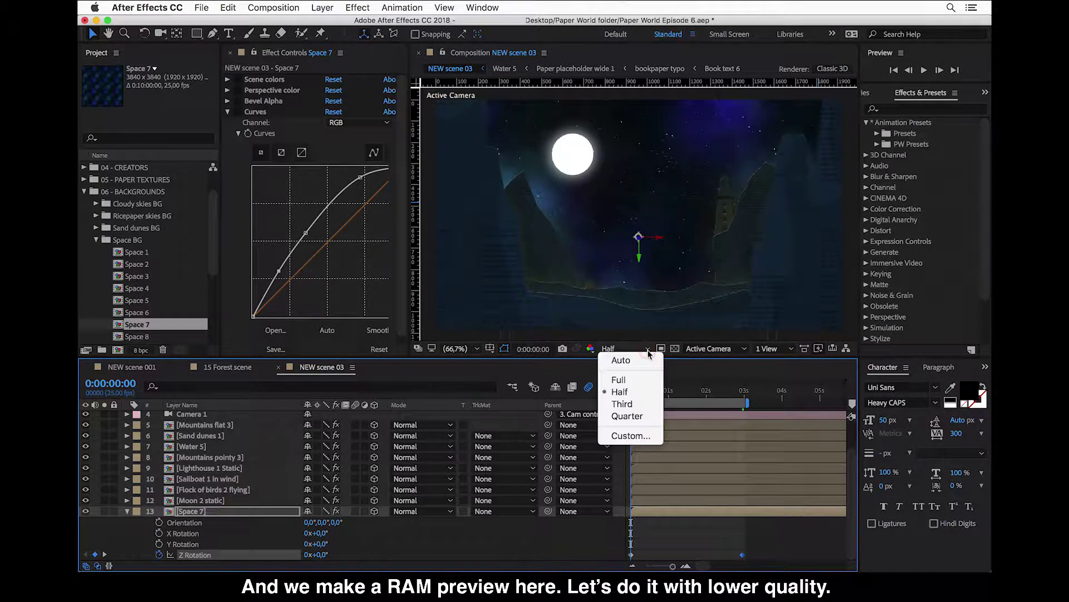
{"action": "left_click", "coordinate": [626, 406]}
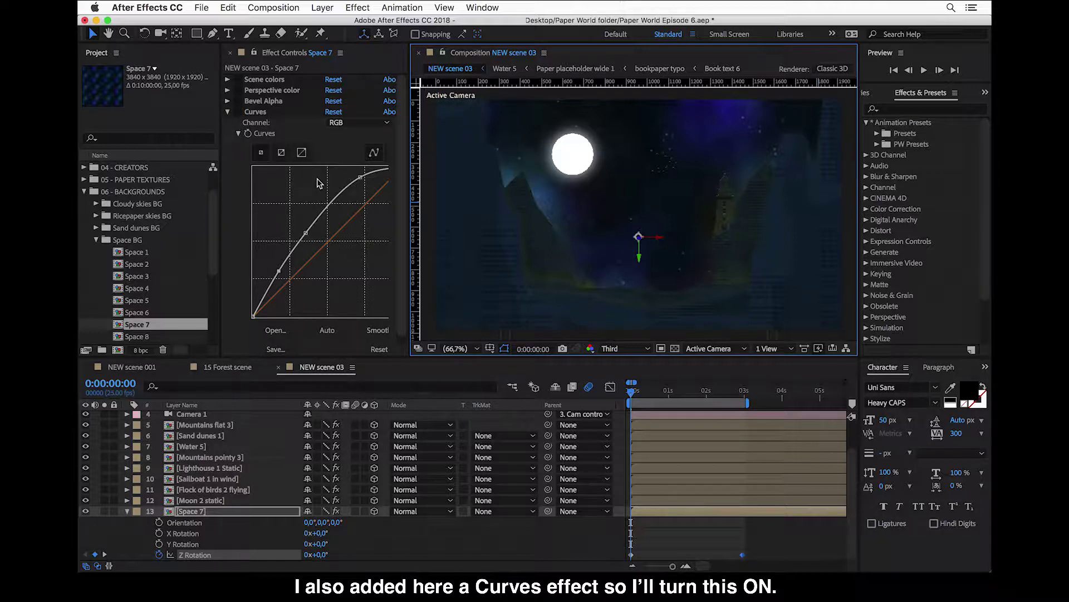
{"action": "left_click", "coordinate": [238, 112]}
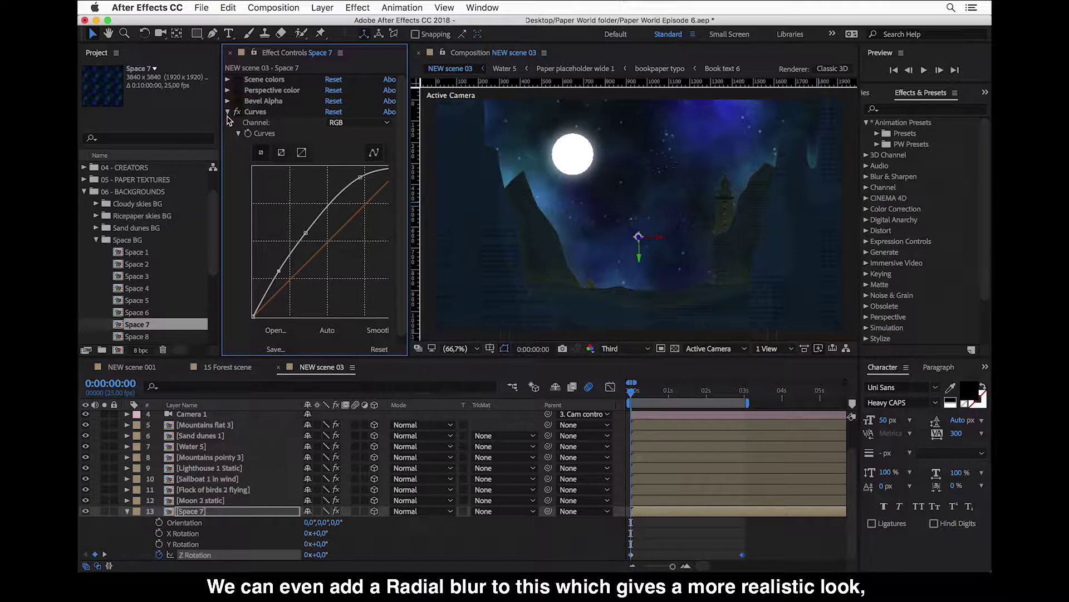
Step: Collapse Curves and apply Radial Blur from Effect > Blur & Sharpen to Space 7
{"action": "left_click", "coordinate": [227, 116]}
{"action": "left_click", "coordinate": [227, 114]}
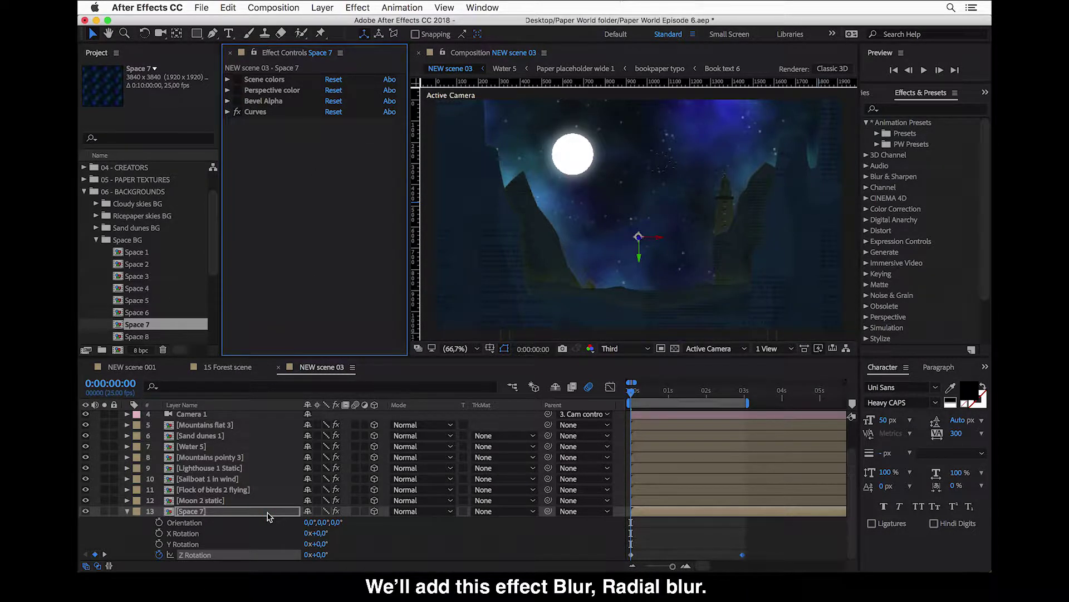
{"action": "left_click", "coordinate": [359, 8]}
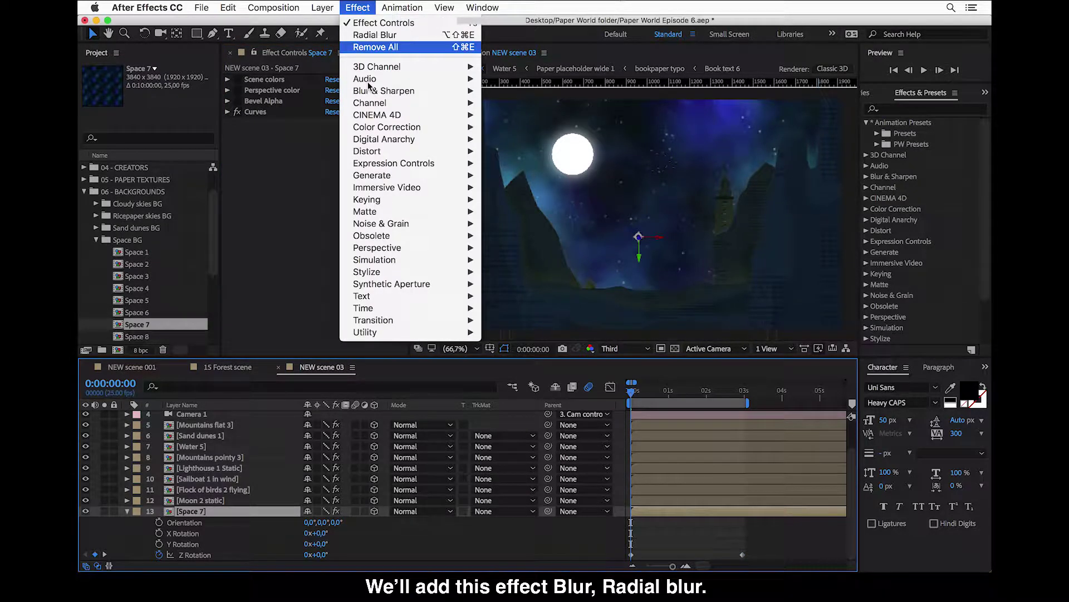
{"action": "mouse_move", "coordinate": [373, 93]}
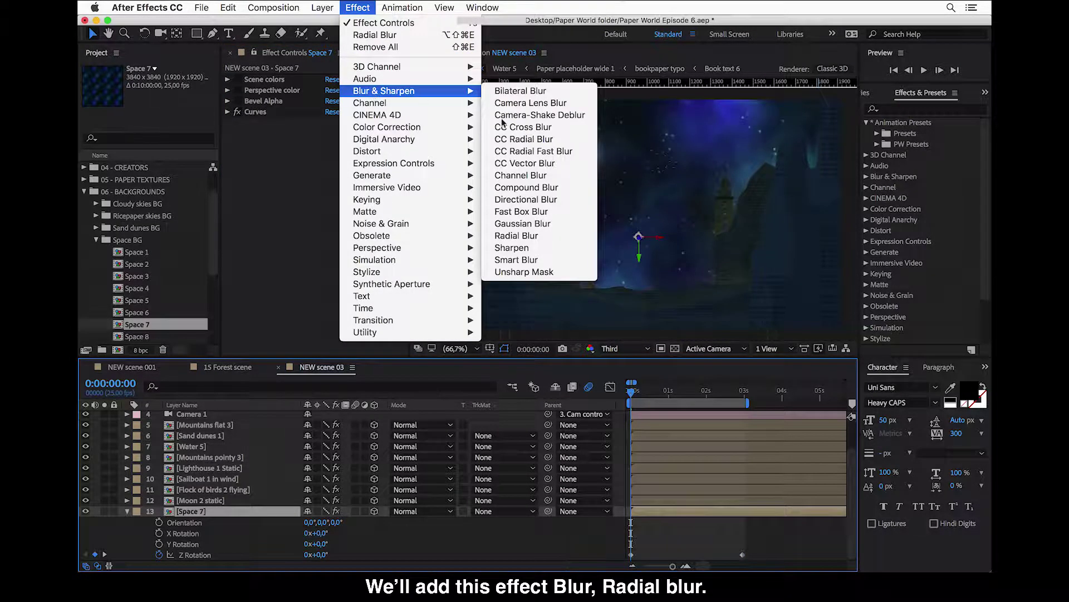
{"action": "left_click", "coordinate": [522, 236]}
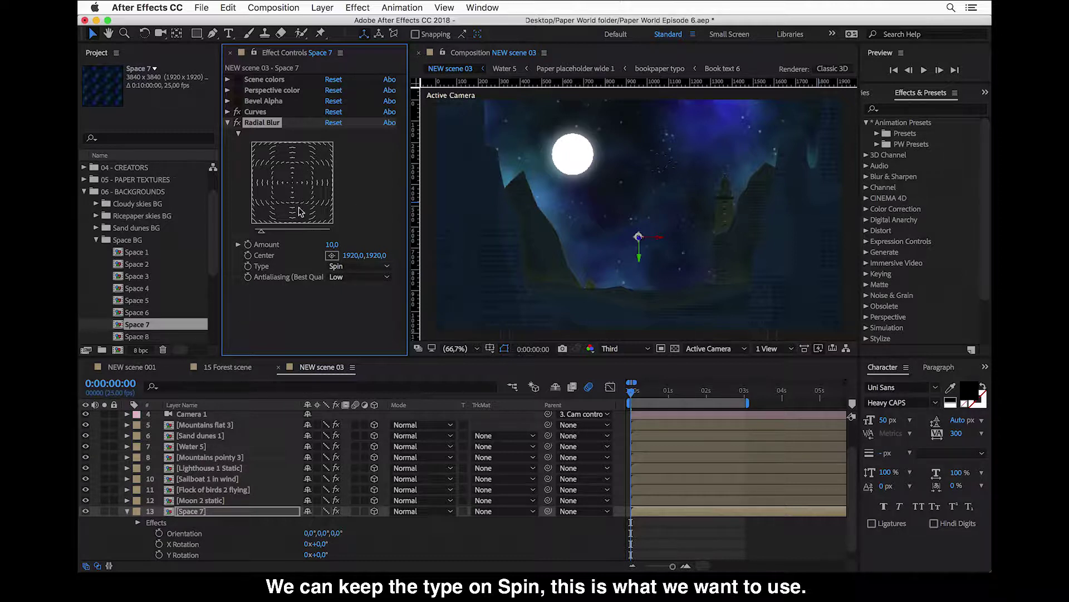
Step: Set the Radial Blur Amount on Space 7 to 2.0
{"action": "left_click", "coordinate": [332, 245]}
{"action": "type", "text": "2"}
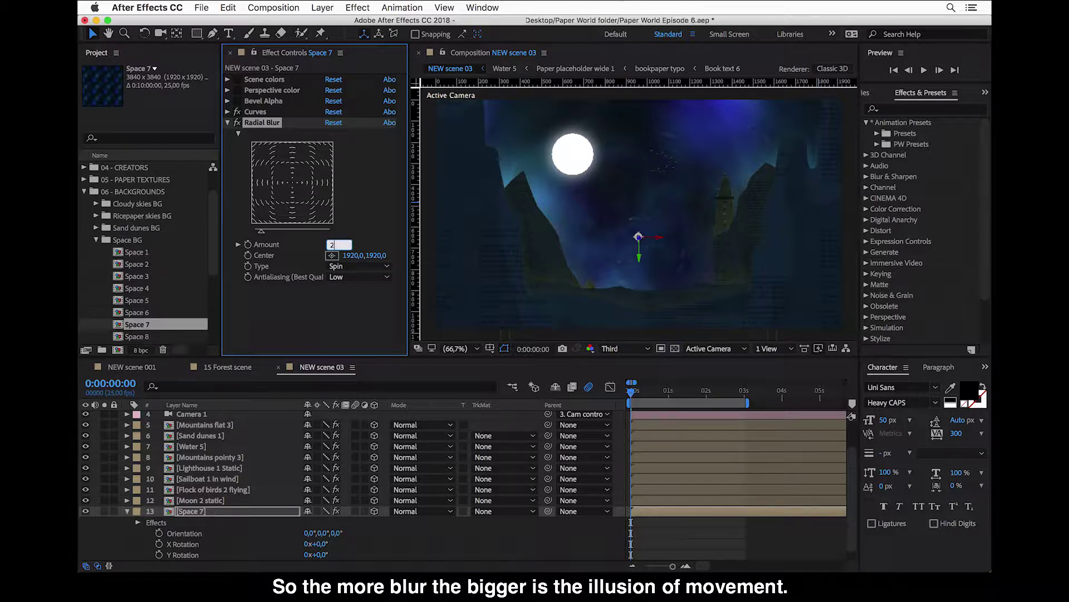
{"action": "key", "text": "Return"}
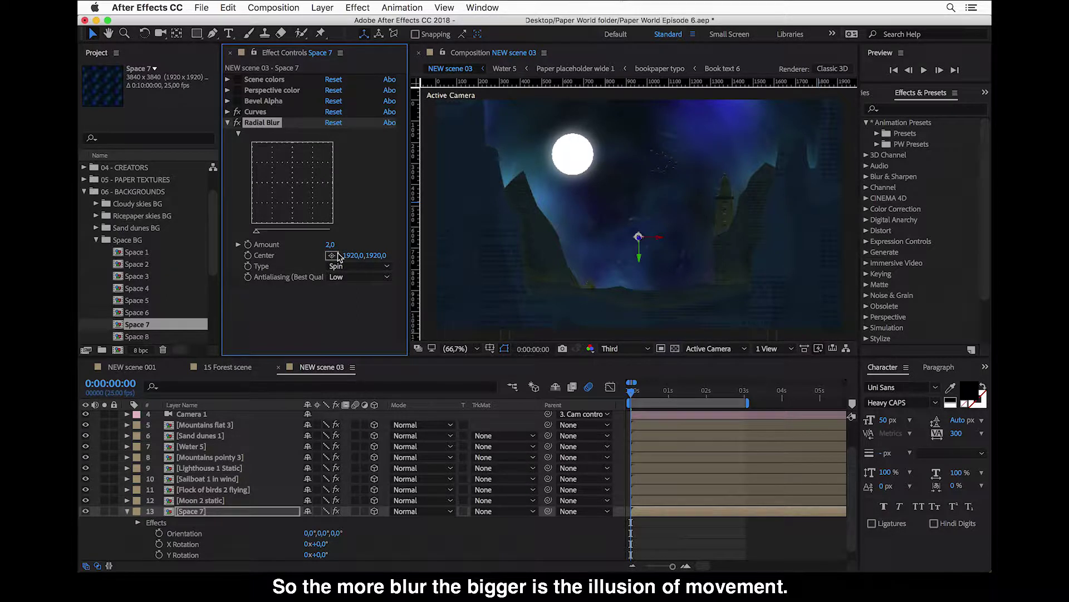
{"action": "left_click", "coordinate": [336, 255]}
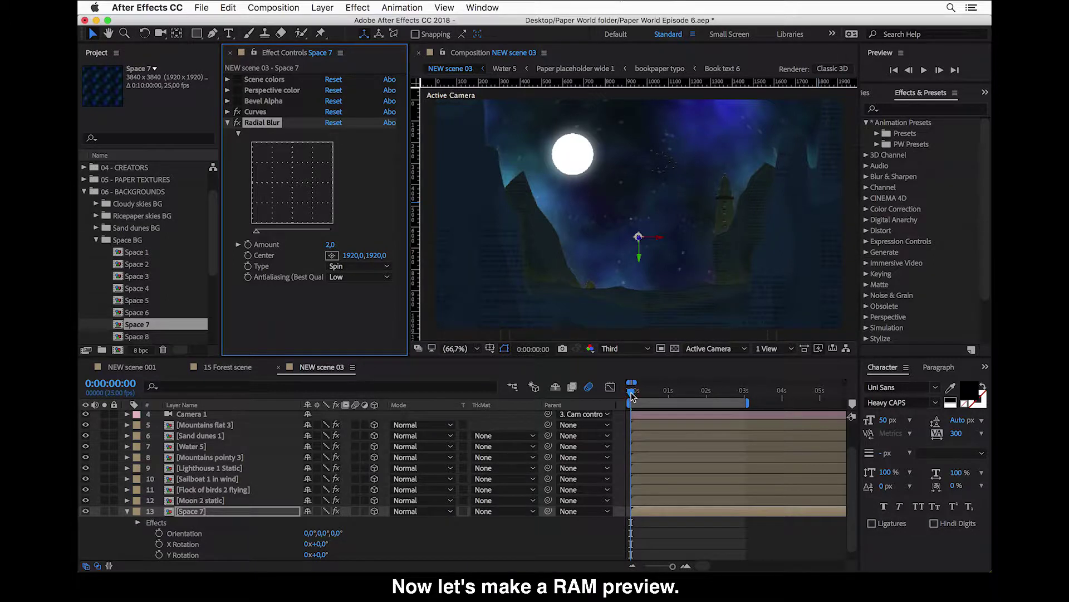
Step: Play a RAM preview of NEW scene 03 to watch the blurred starry sky rotate
{"action": "key", "text": "space"}
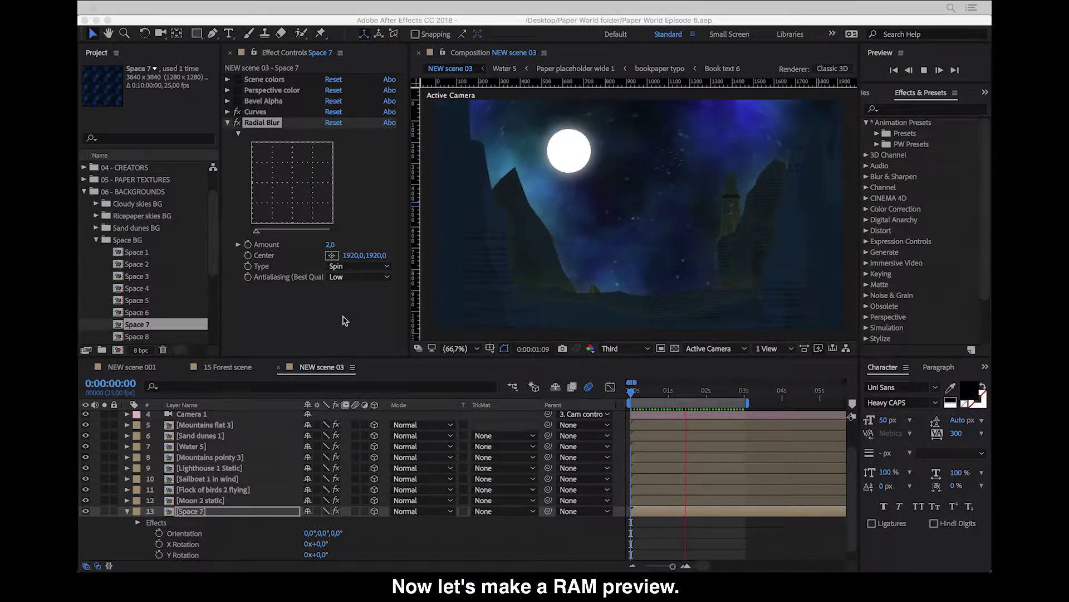